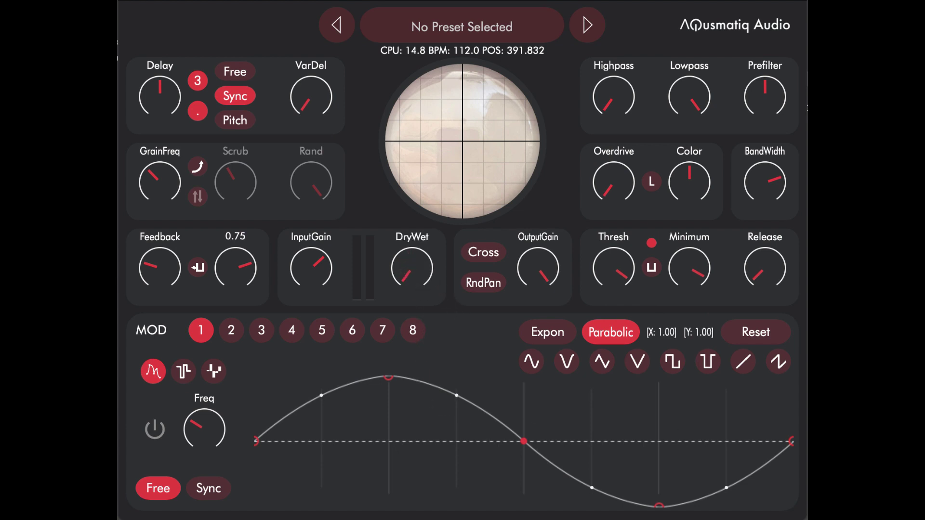
- Centre the XY pad marker and bring the DryWet knob up to 0.50
drag(496, 113, 463, 141)
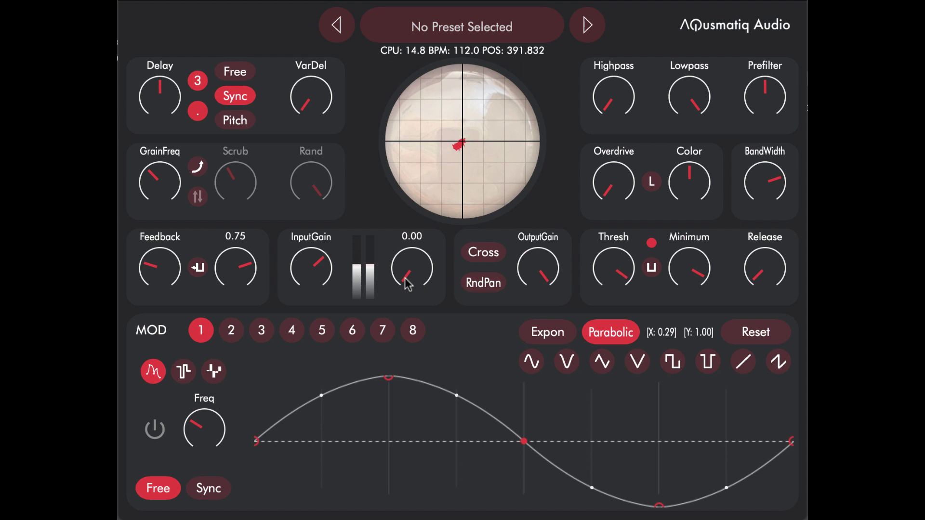
drag(412, 277, 436, 164)
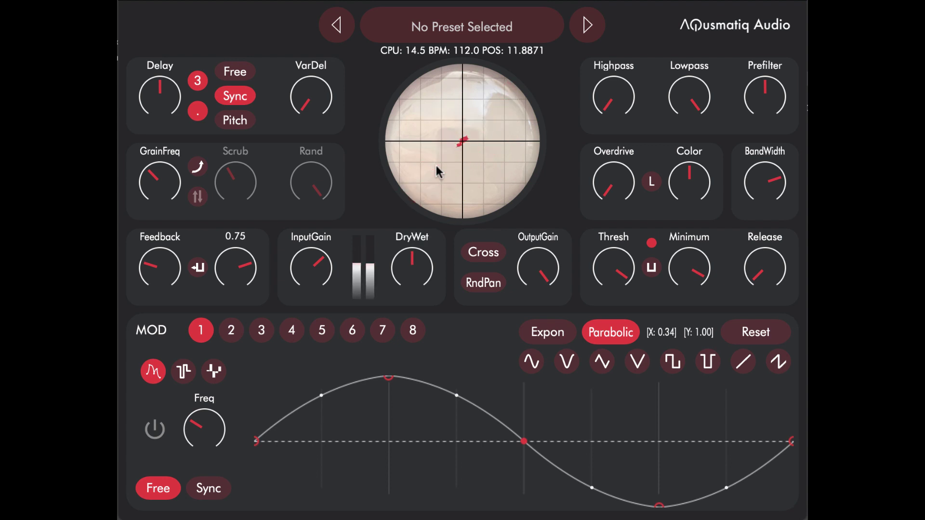
click(414, 266)
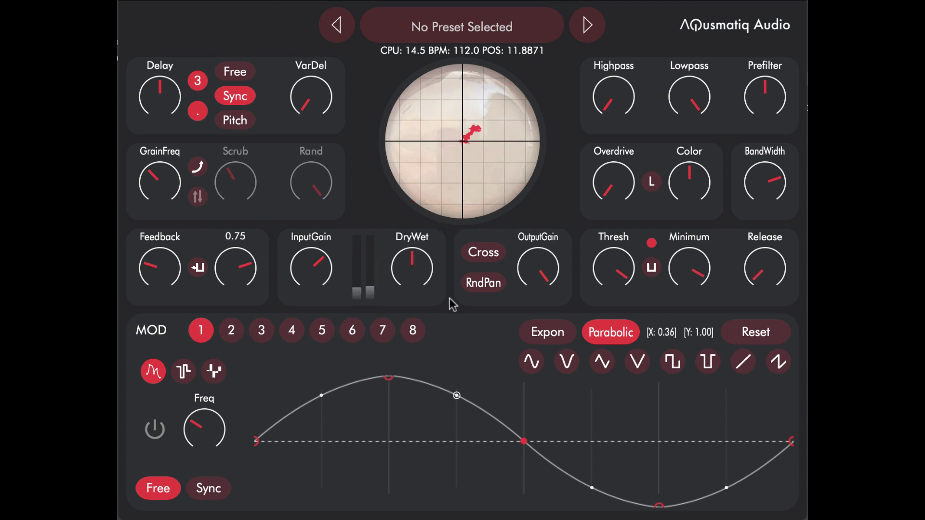
mouse_move(689, 267)
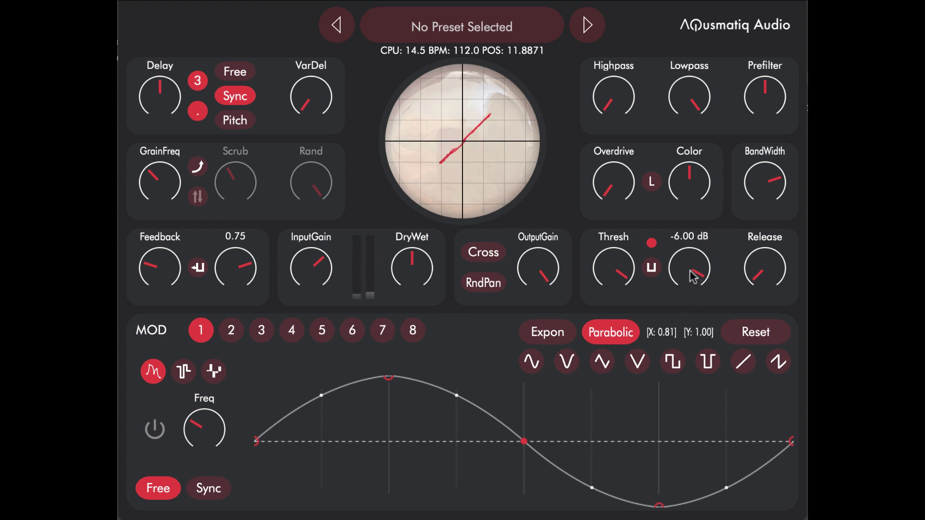
- Drop the duck Minimum level to about -40 dB and pull Thresh below 0 dB
drag(690, 289, 691, 361)
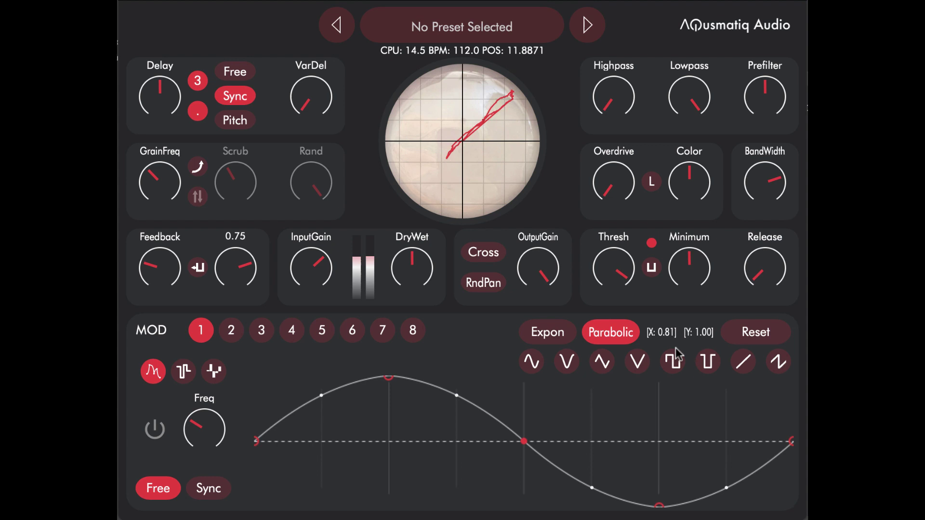
drag(704, 278, 705, 286)
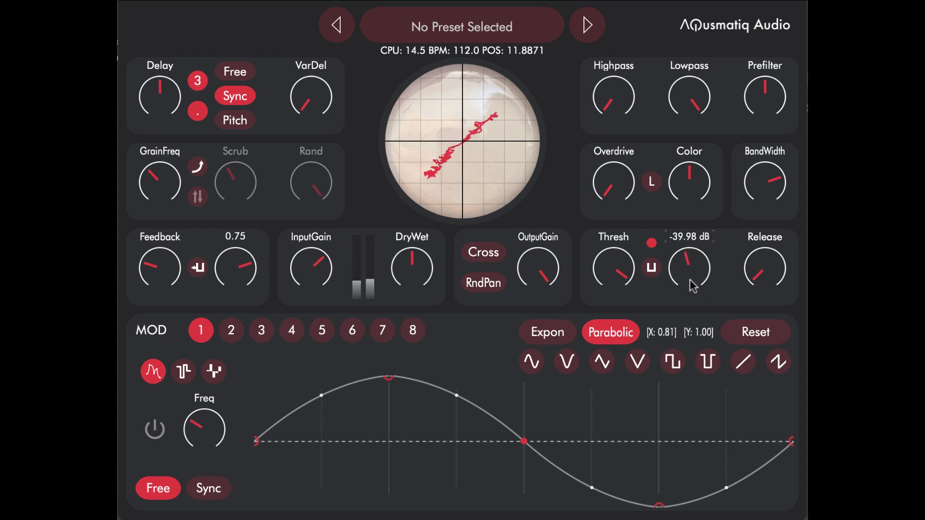
mouse_move(618, 271)
mouse_down()
mouse_move(618, 314)
mouse_move(620, 295)
mouse_move(621, 303)
mouse_up()
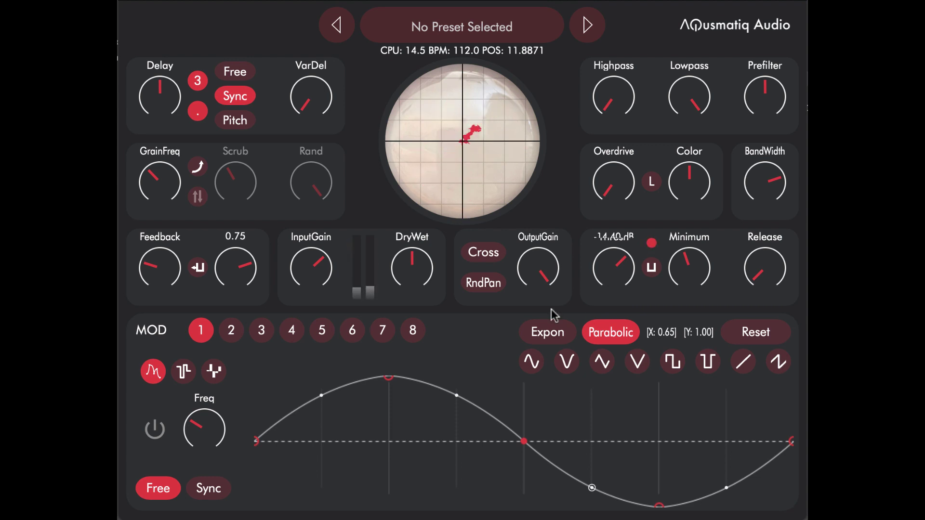
- Turn the Delay time from 1/8 to 1/16 and raise Feedback from 0.50 to 0.75
drag(158, 106, 148, 163)
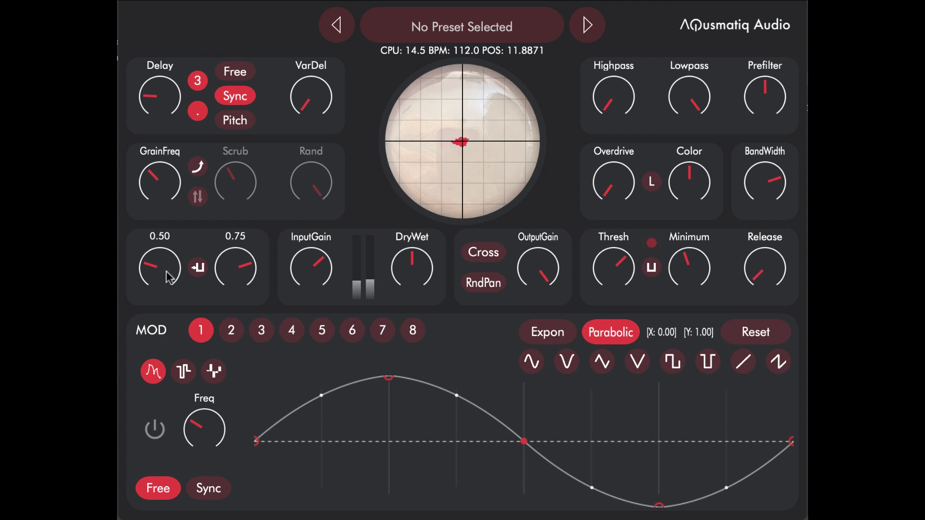
drag(166, 272, 172, 246)
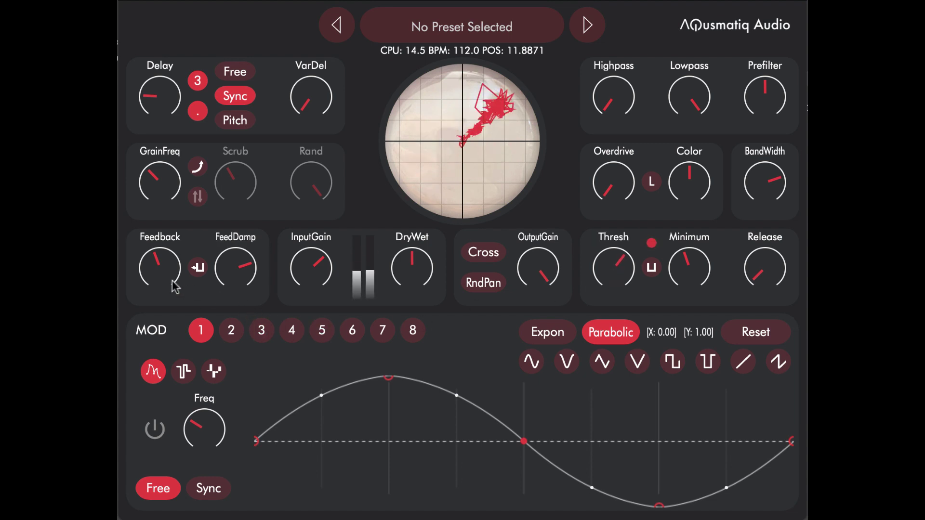
- Enable the feedback duck button and raise Thresh to about -10.70 dB
click(196, 277)
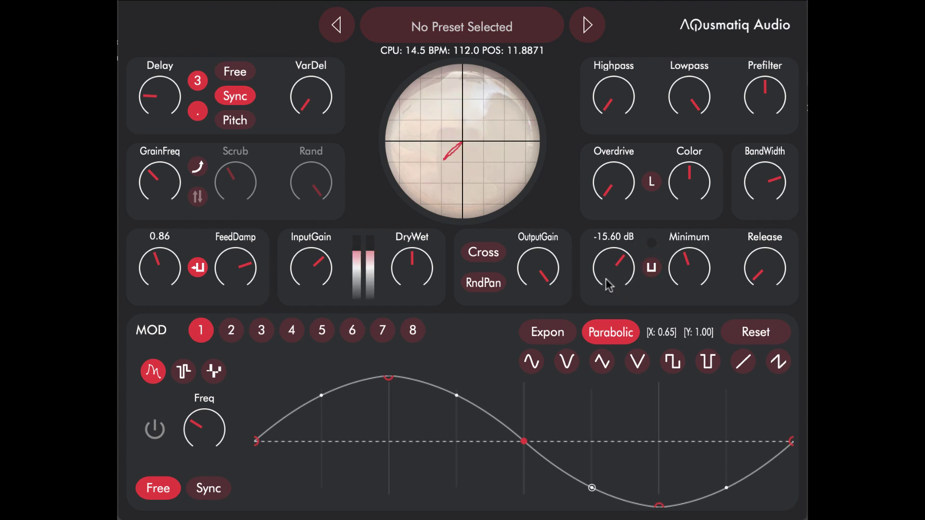
drag(611, 288, 646, 289)
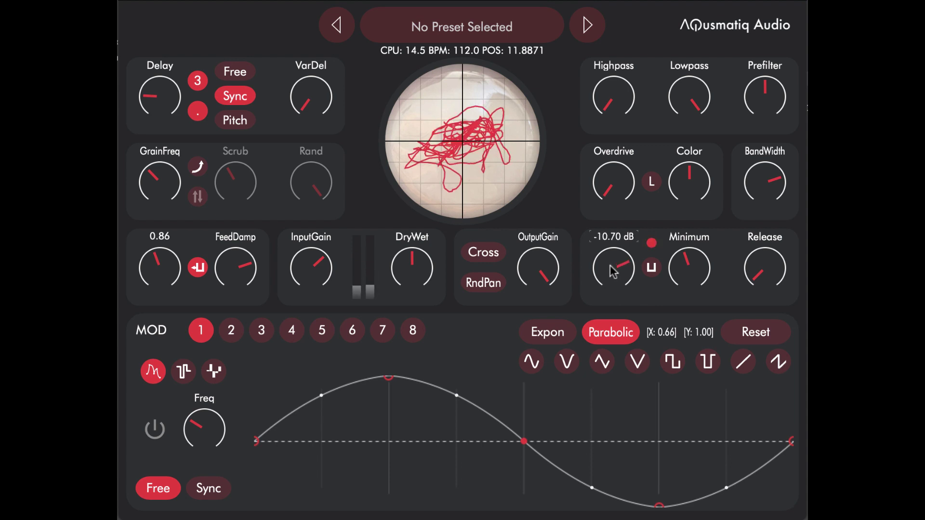
- Toggle the DuckGate to gate and nudge Thresh to about -9.69 dB
click(653, 267)
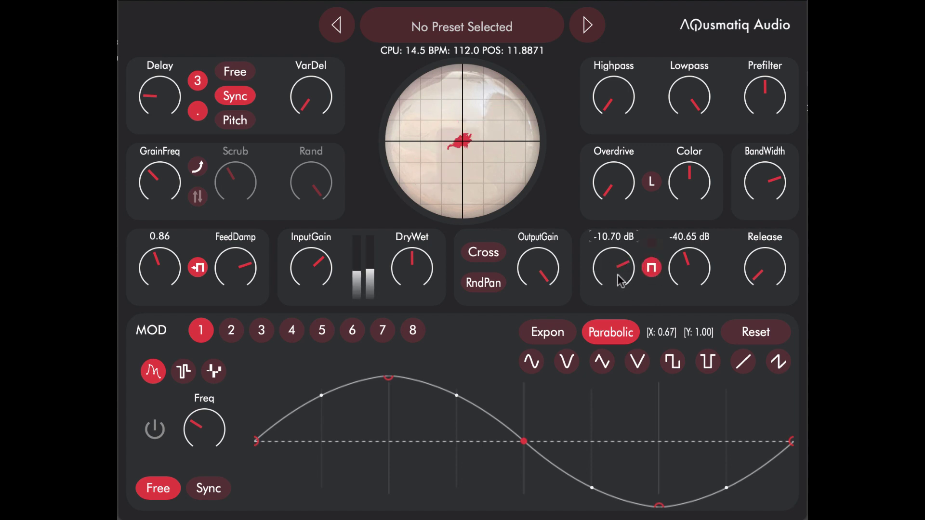
drag(618, 275, 616, 271)
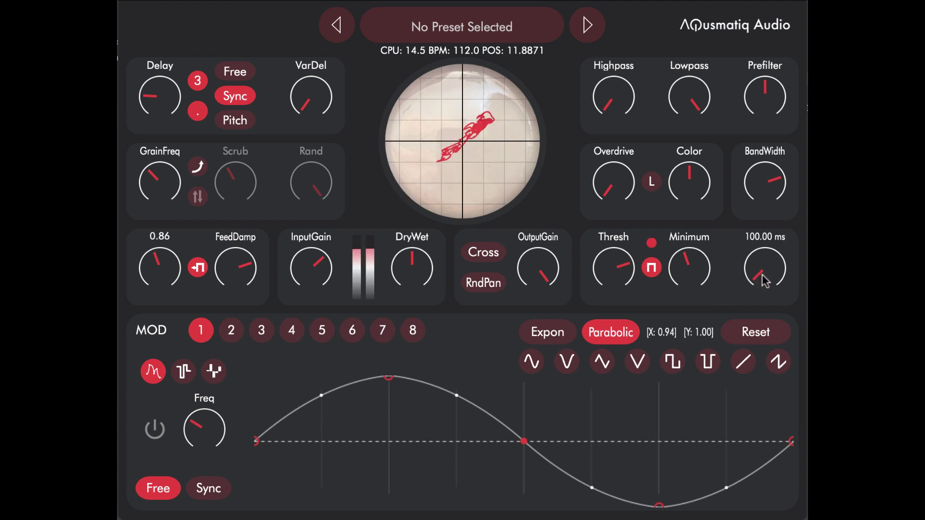
- Raise Release above 100 ms, then trim it to about 456 ms
mouse_move(762, 268)
mouse_down()
mouse_move(758, 254)
mouse_move(771, 280)
mouse_move(773, 266)
mouse_up()
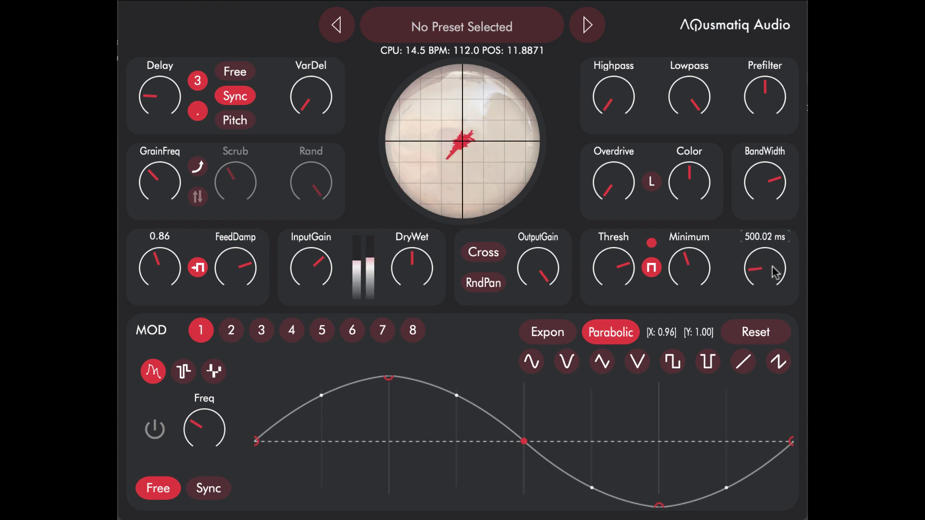
mouse_move(772, 266)
mouse_down()
mouse_move(781, 298)
mouse_move(778, 269)
mouse_move(781, 278)
mouse_up()
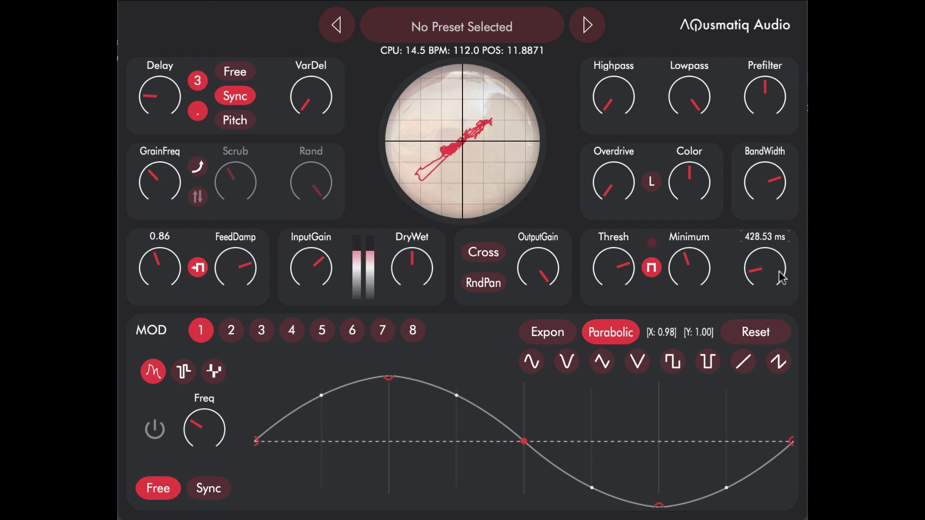
- Put the delay in pitch mode with lower pitch, and return DuckGate to ducking
click(233, 121)
drag(160, 100, 162, 130)
click(652, 268)
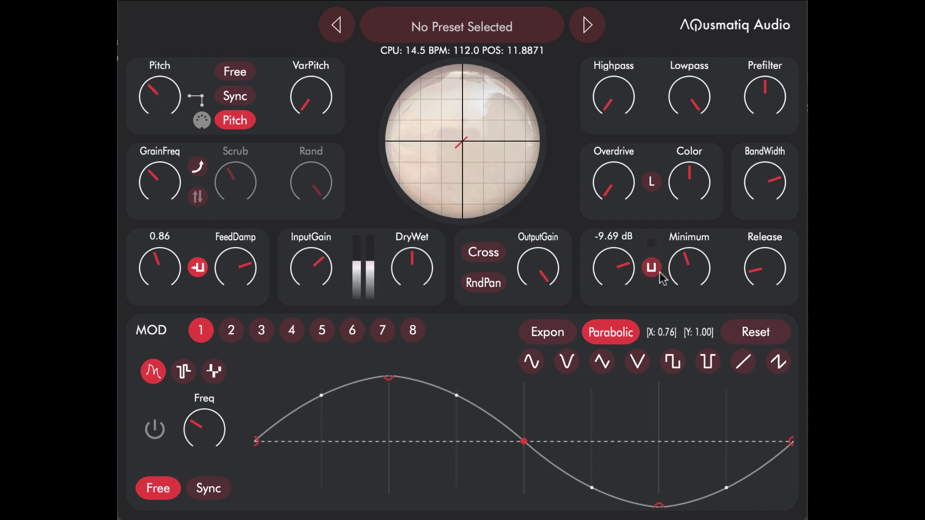
mouse_move(616, 277)
mouse_down()
mouse_move(618, 265)
mouse_move(618, 289)
mouse_up()
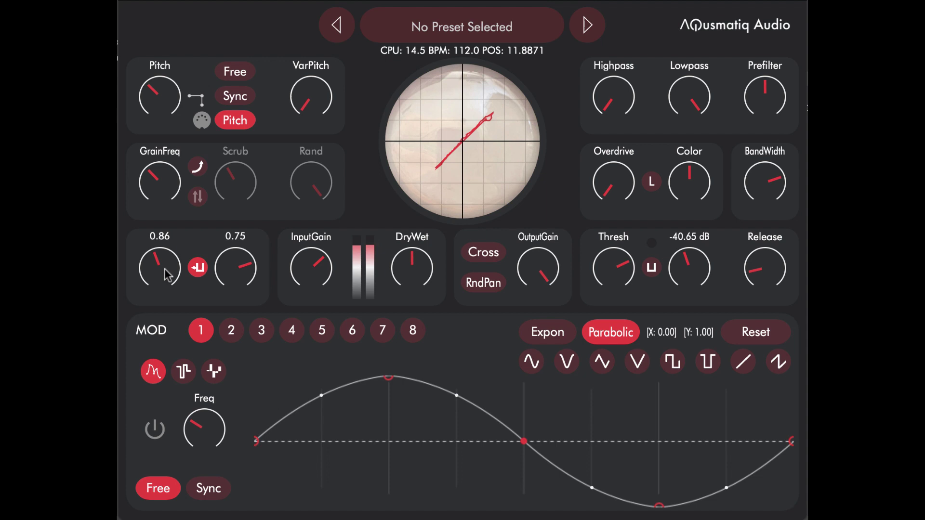
- Tune pitch down to G0, push Feedback to about 1.37, and enable grain scrubbing
drag(166, 265, 165, 249)
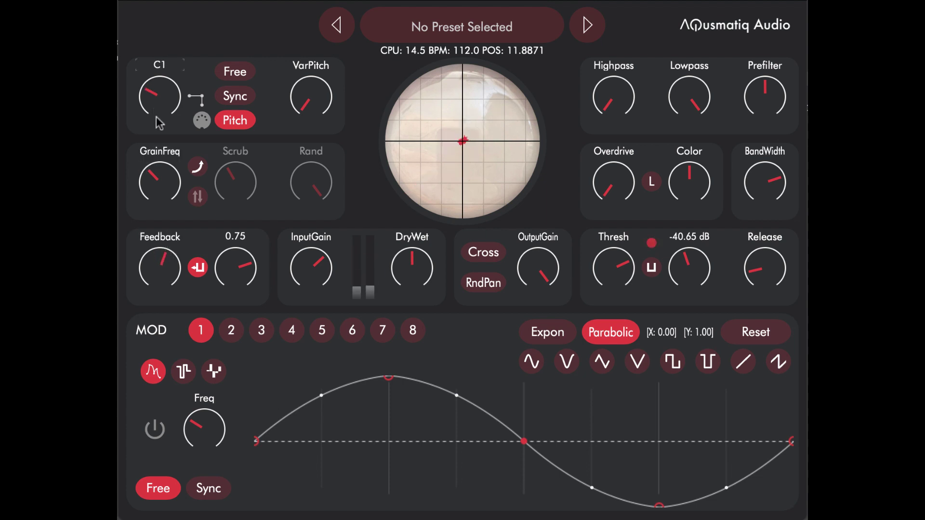
drag(159, 123, 161, 139)
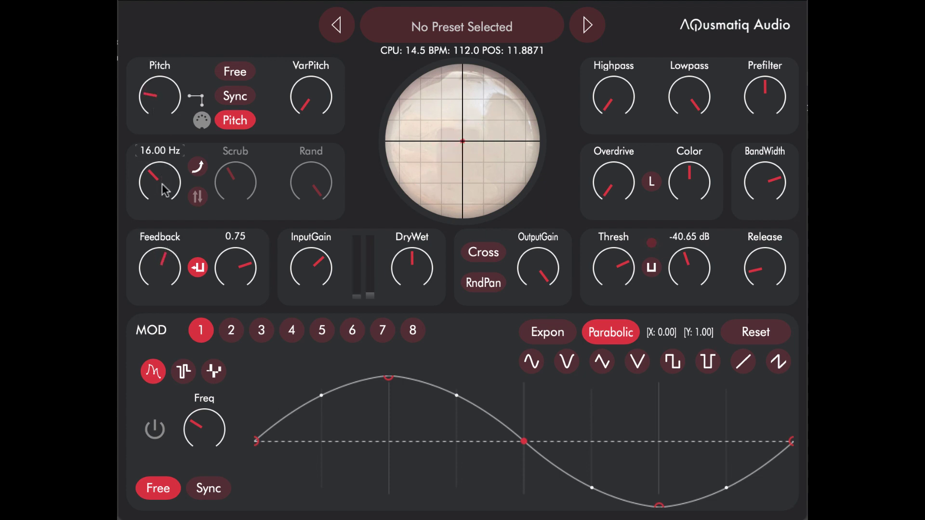
drag(165, 234, 170, 268)
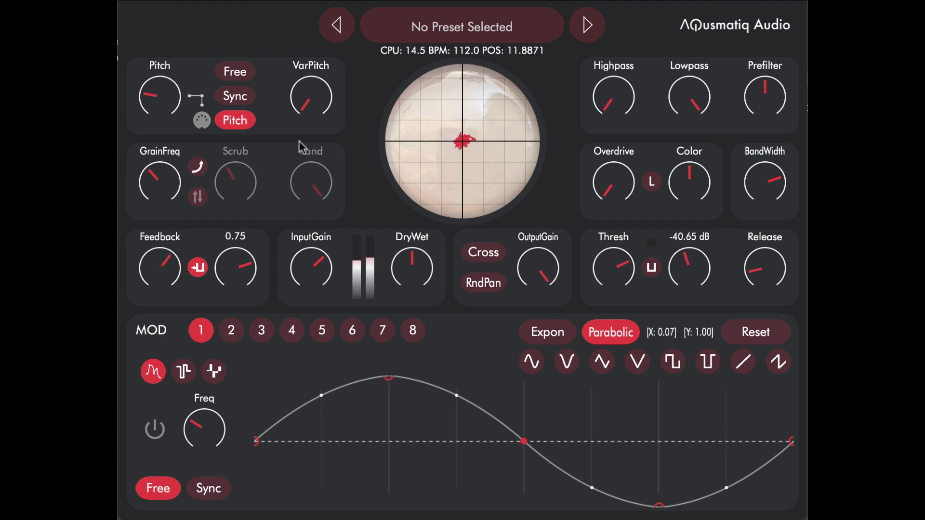
drag(313, 100, 309, 73)
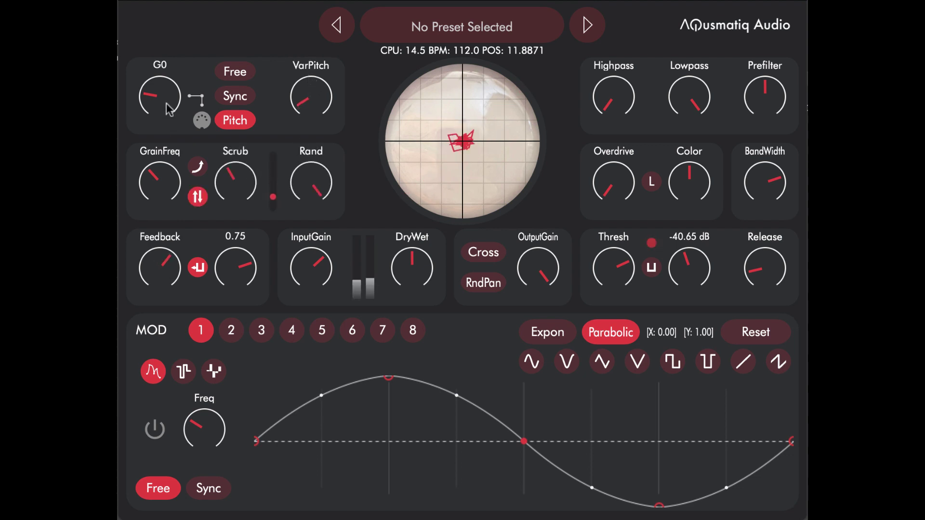
- Shorten Release to about 274 ms and set Thresh to about -10.6 dB
drag(614, 272, 616, 266)
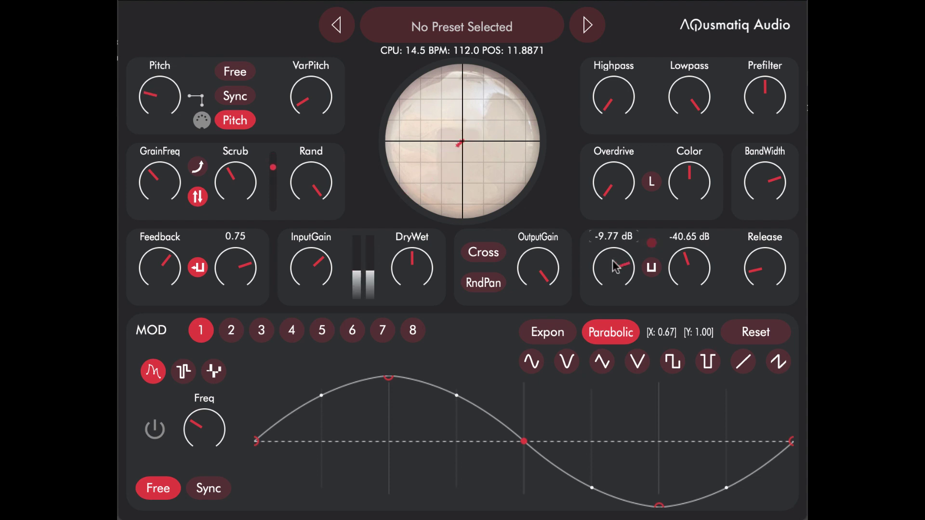
mouse_move(765, 268)
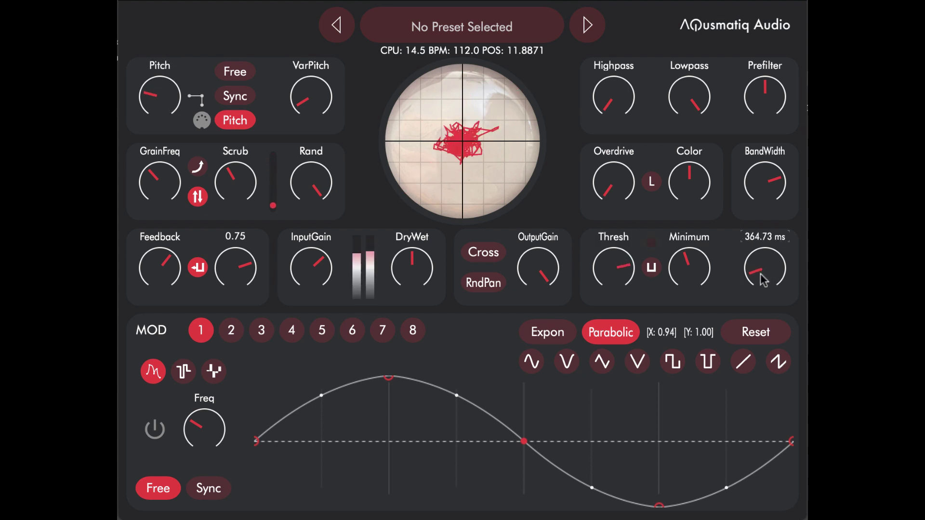
drag(760, 279, 761, 293)
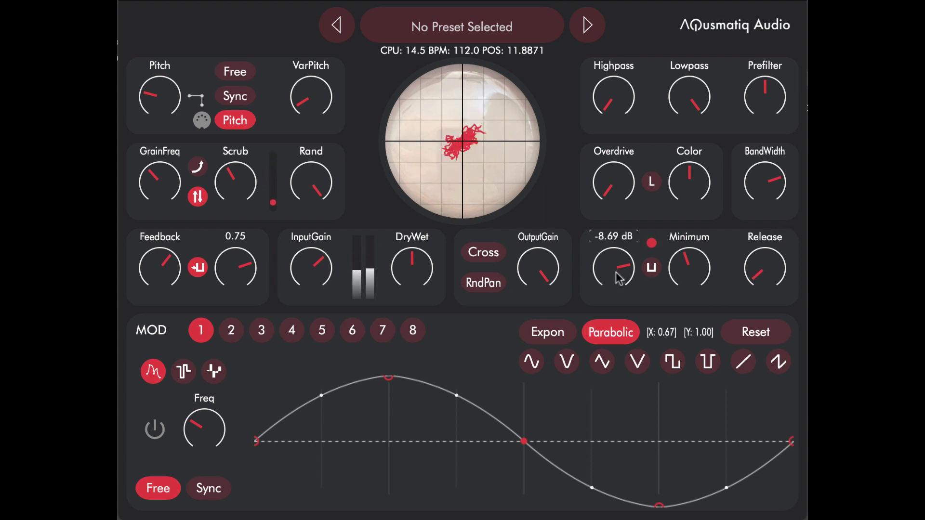
mouse_move(642, 283)
mouse_down()
mouse_move(617, 285)
mouse_move(614, 268)
mouse_move(625, 289)
mouse_up()
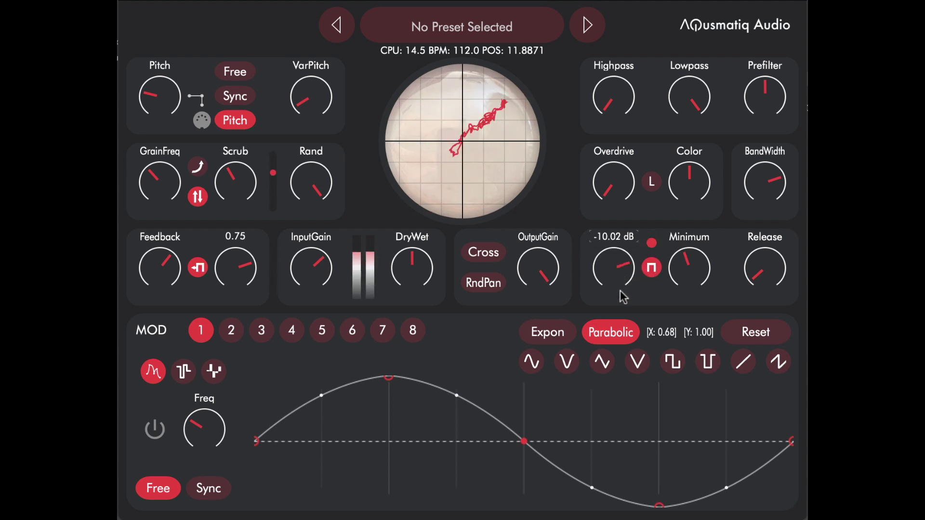
- Lengthen the Release to about 324 ms
drag(757, 281, 763, 265)
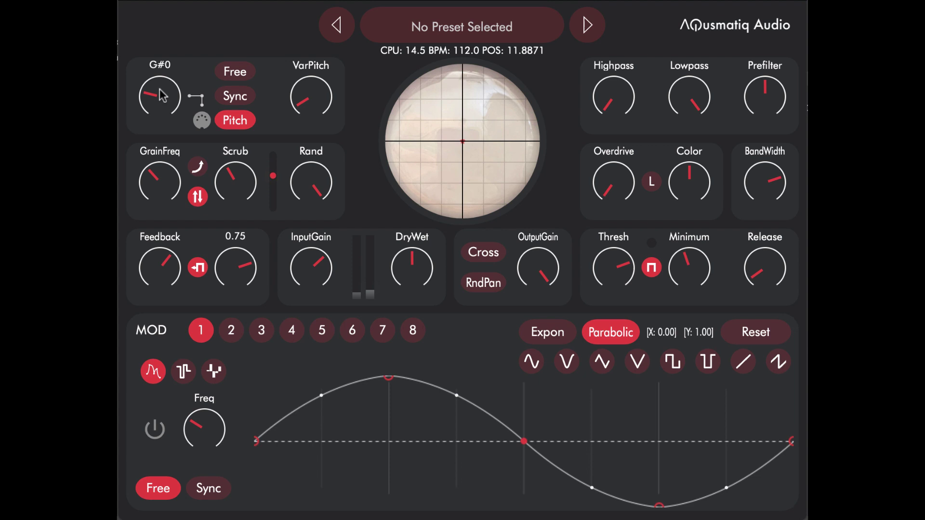
- Switch the delay back to Sync timing and set the Delay knob to 1/8
click(235, 96)
drag(169, 101, 176, 48)
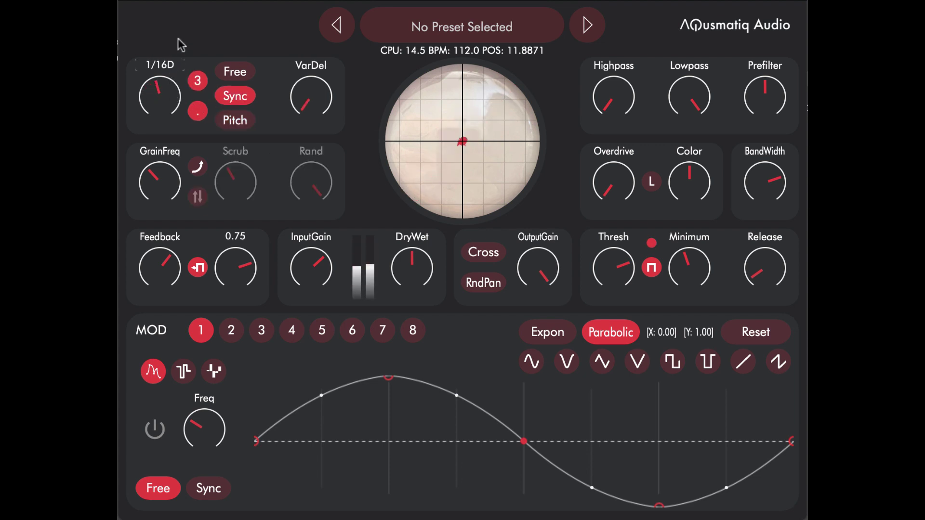
drag(176, 49, 173, 95)
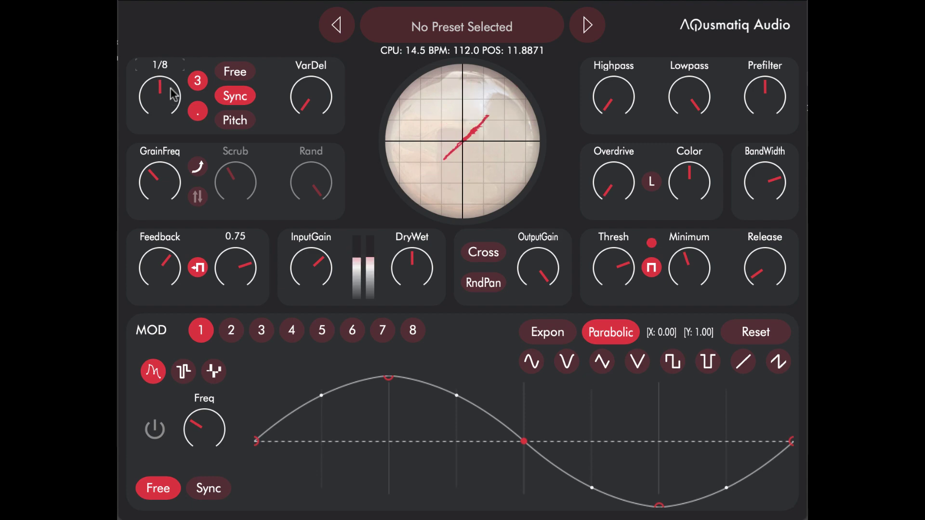